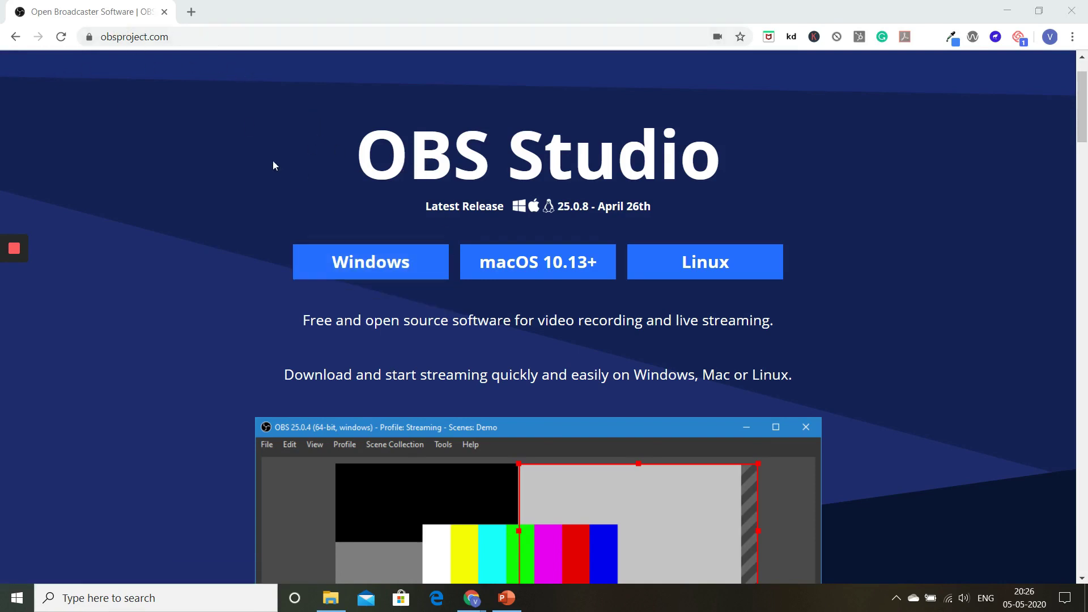
Step: Download the OBS Studio 25.0.8 Windows installer from obsproject.com
{"action": "left_click", "coordinate": [405, 265]}
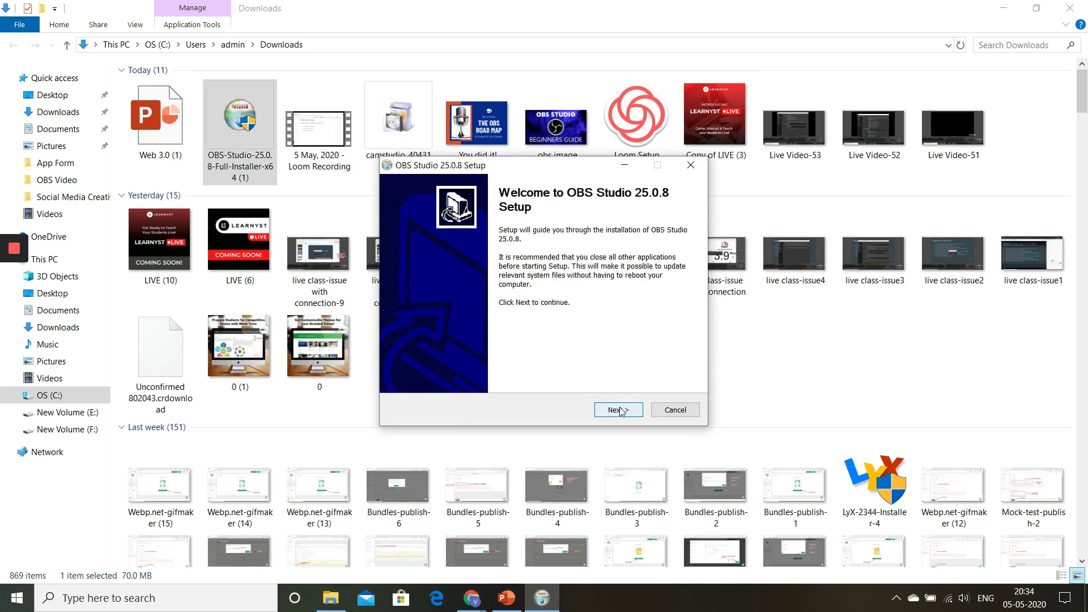
Step: Install OBS Studio 25.0.8 into the default C:\Program Files\obs-studio folder and launch it
{"action": "left_click", "coordinate": [619, 410]}
{"action": "left_click", "coordinate": [618, 410]}
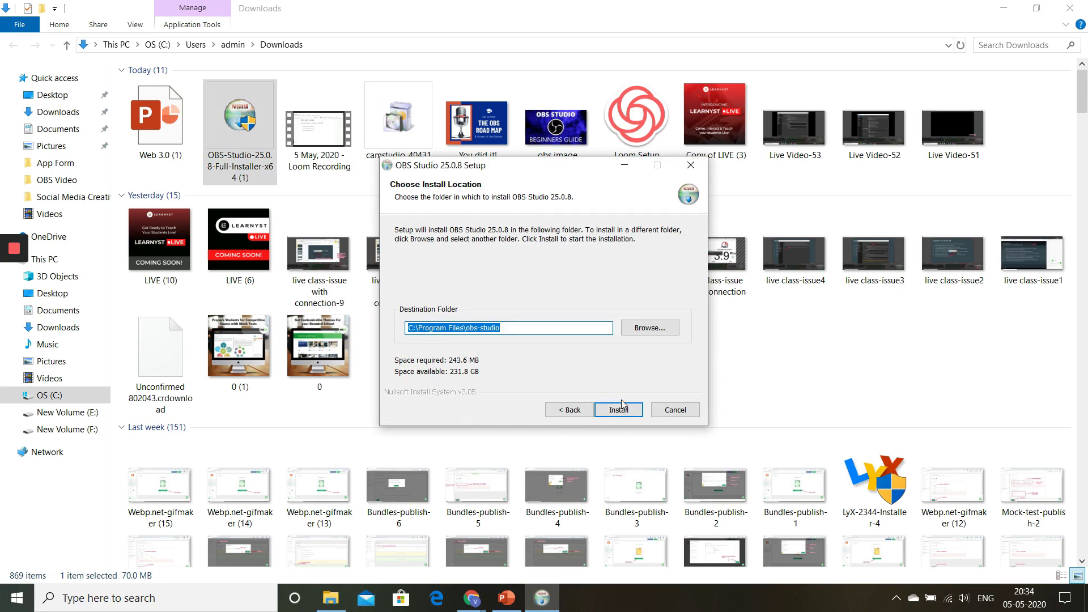
{"action": "left_click", "coordinate": [620, 409]}
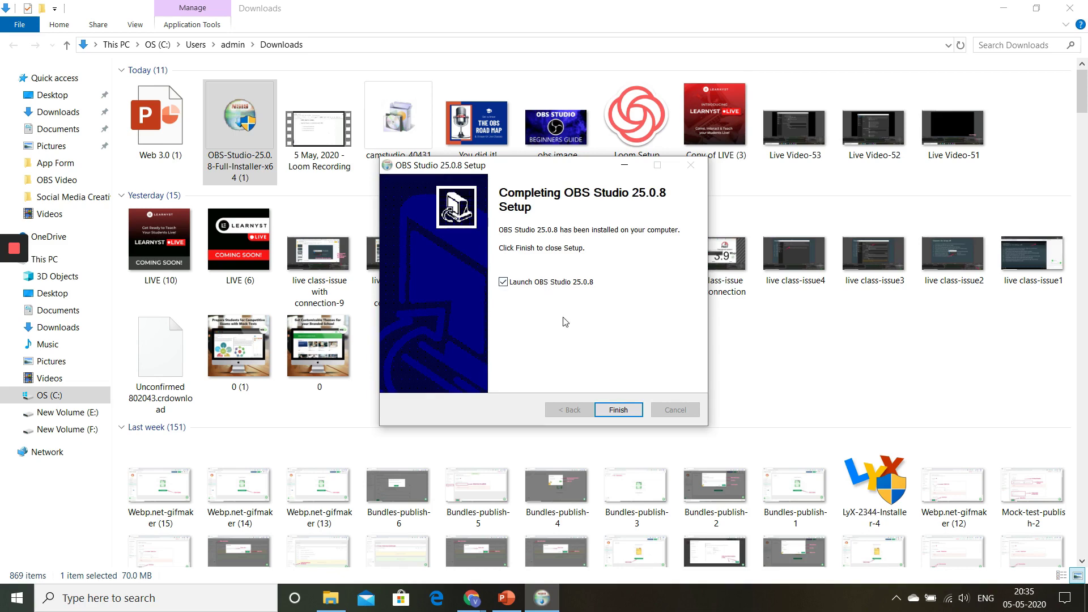
{"action": "left_click", "coordinate": [623, 410]}
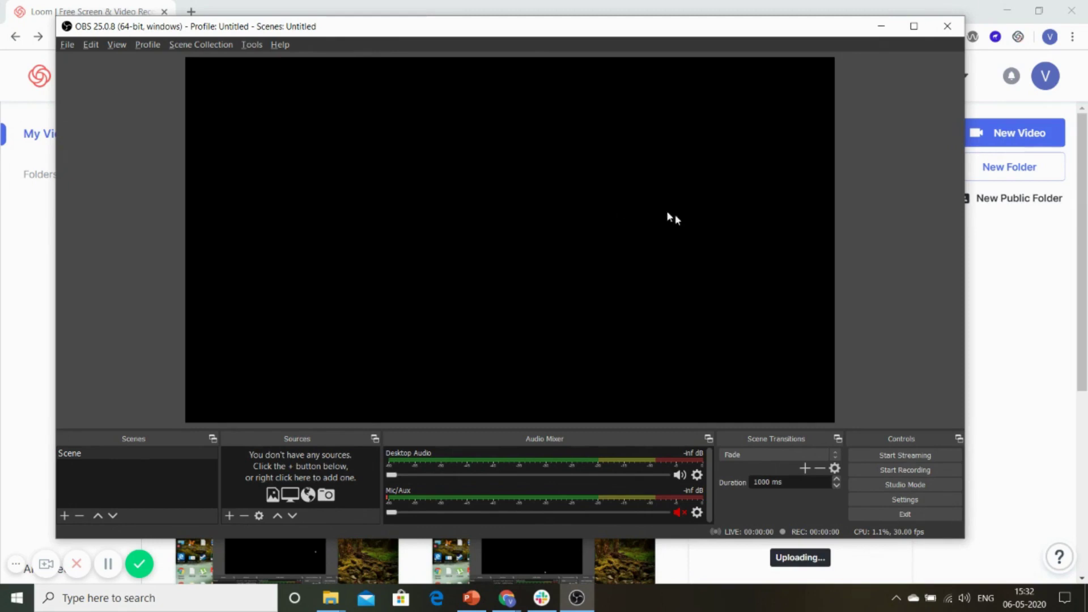
Step: Open the OBS Settings dialog from the Controls dock
{"action": "left_click", "coordinate": [928, 495]}
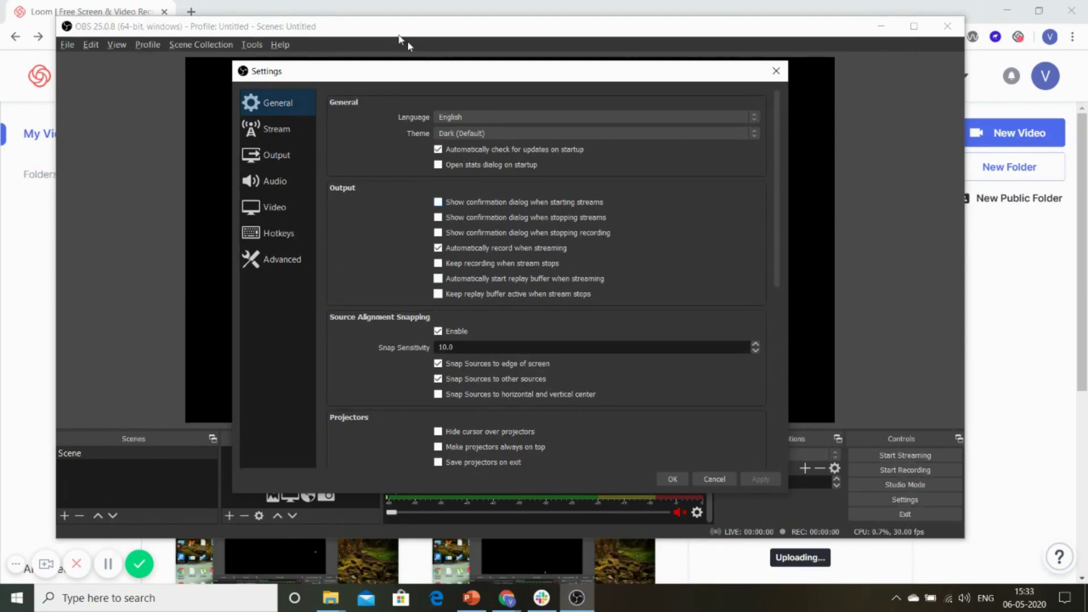
Step: Set the Stream service to Custom... and show the Output settings page
{"action": "left_click", "coordinate": [280, 132]}
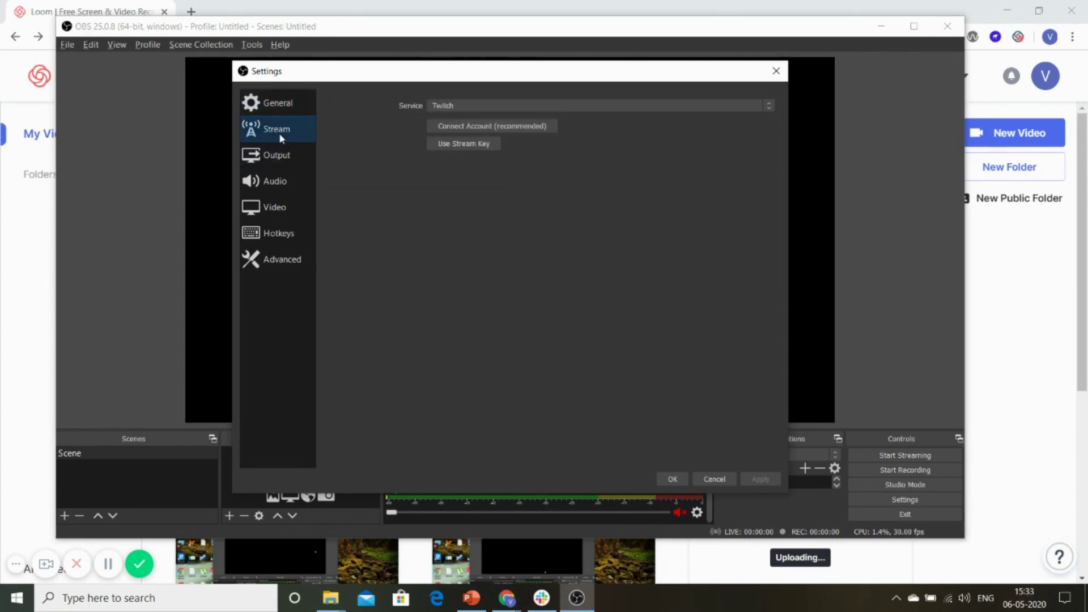
{"action": "left_click", "coordinate": [468, 103]}
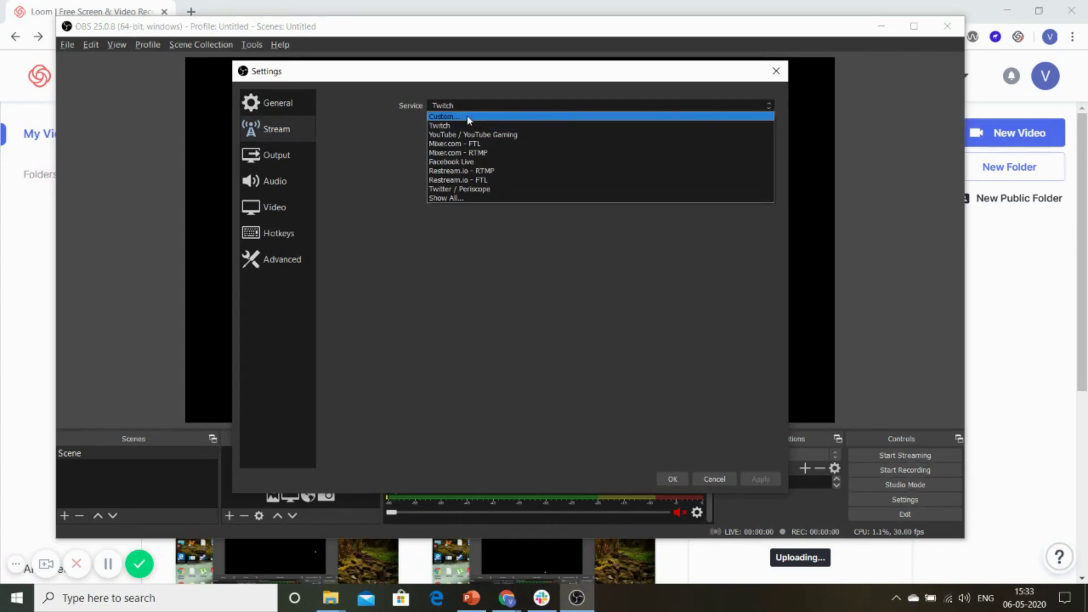
{"action": "left_click", "coordinate": [468, 117]}
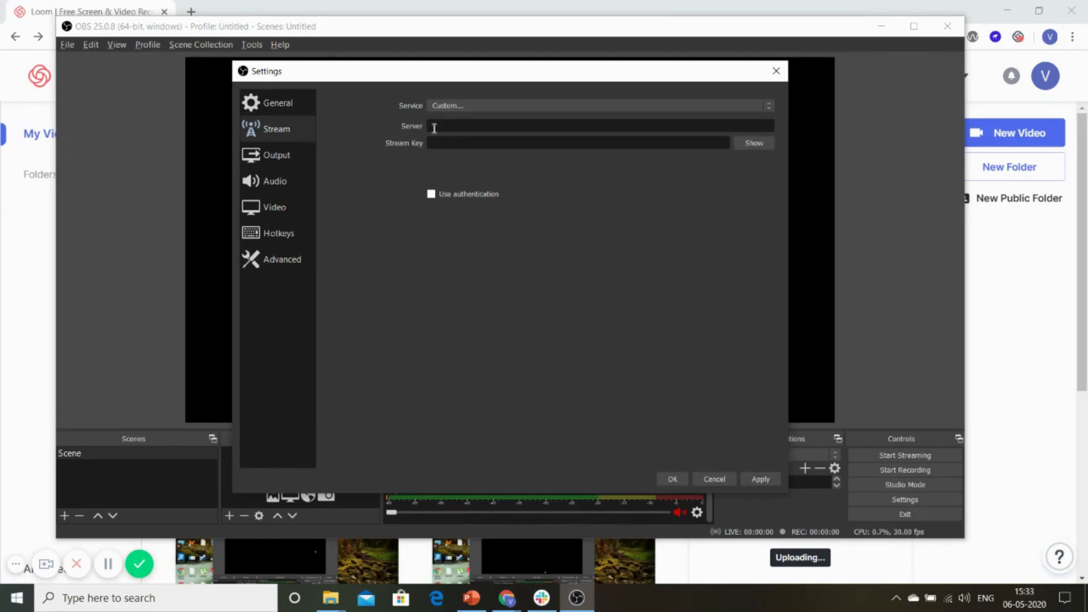
{"action": "left_click", "coordinate": [290, 156]}
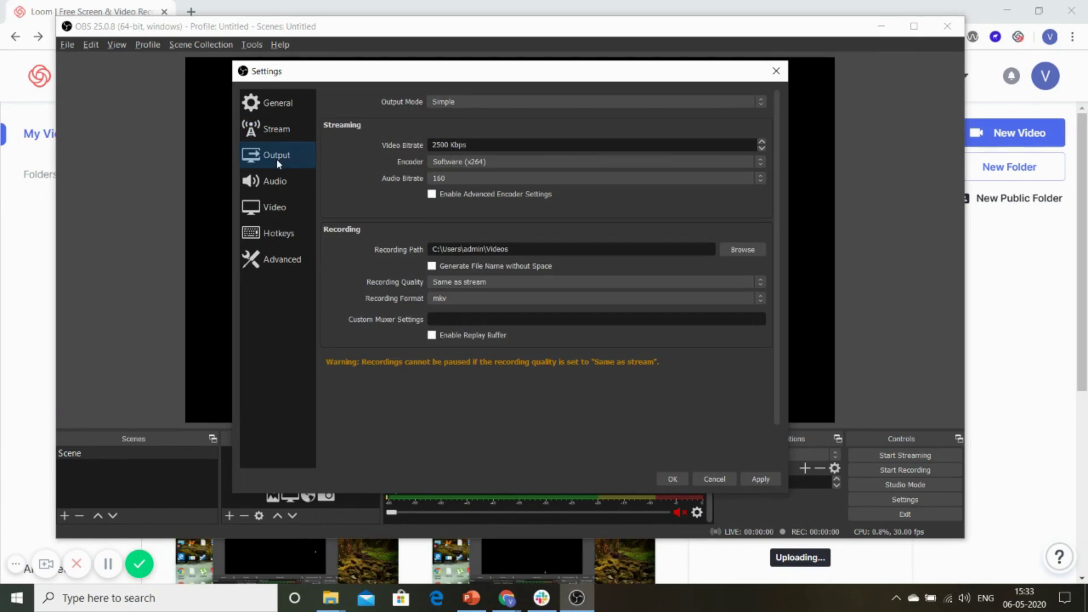
Step: Switch Output Mode to Advanced and uncheck Enforce streaming service encoder settings
{"action": "left_click", "coordinate": [503, 102]}
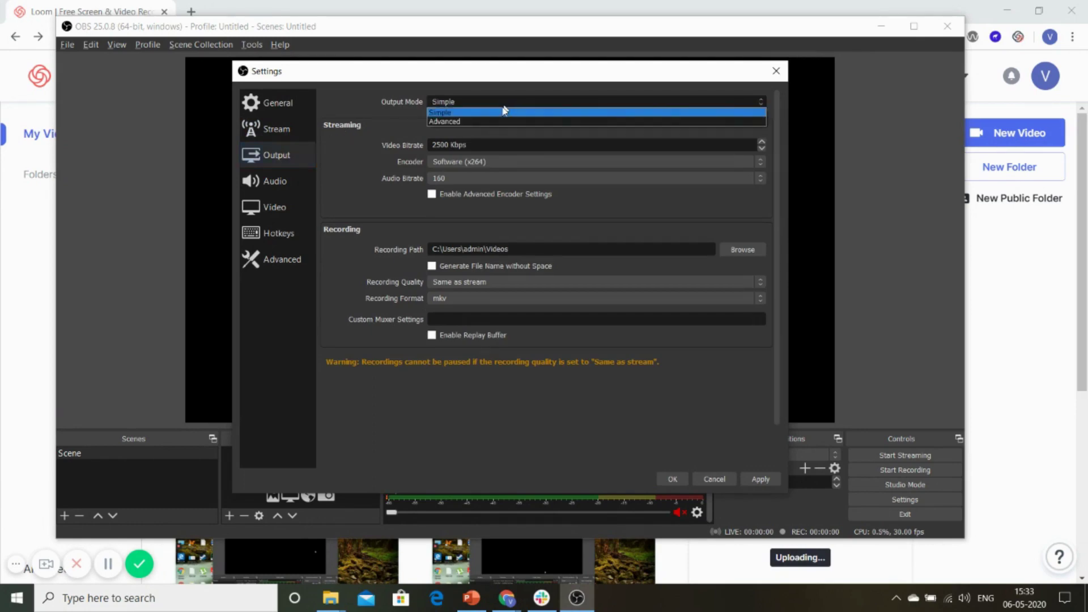
{"action": "left_click", "coordinate": [498, 121]}
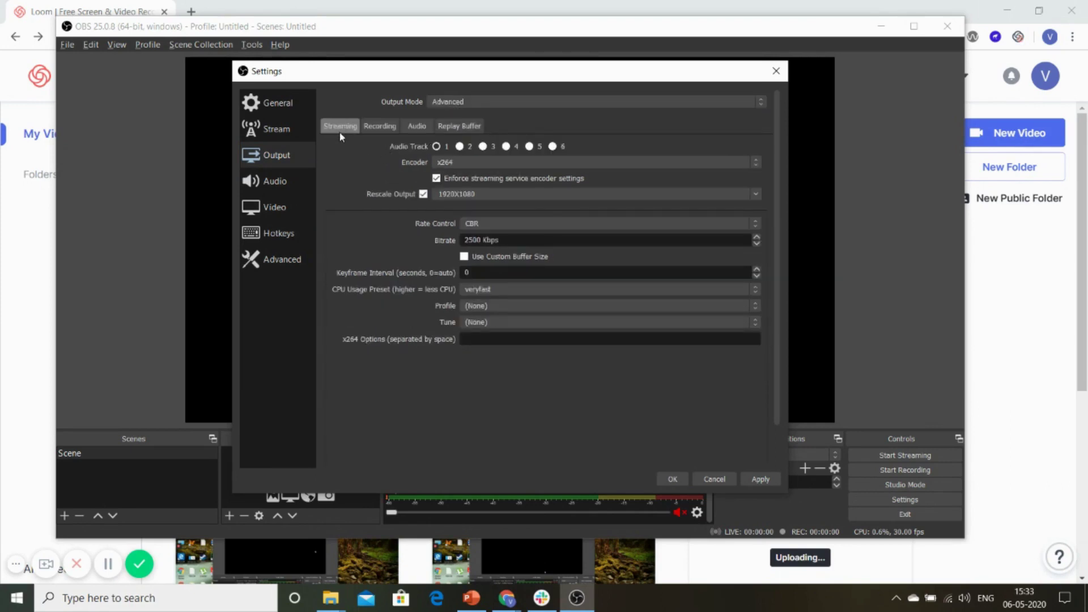
{"action": "left_click", "coordinate": [436, 179]}
Step: Rescale the stream output to 960x540 and lower the bitrate to 1500 Kbps
{"action": "left_click", "coordinate": [760, 195]}
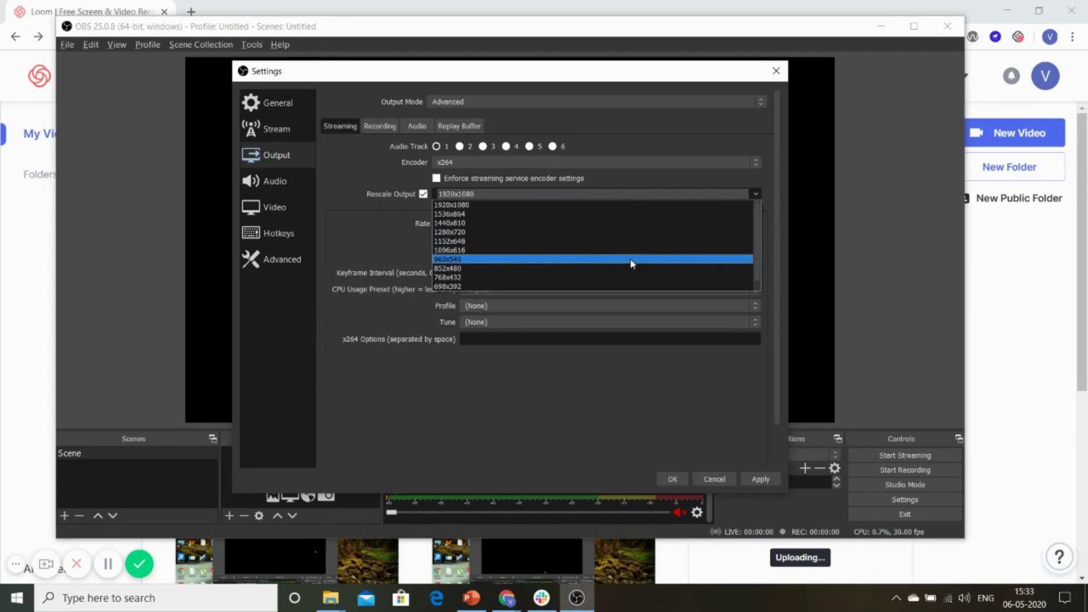
{"action": "left_click", "coordinate": [631, 259]}
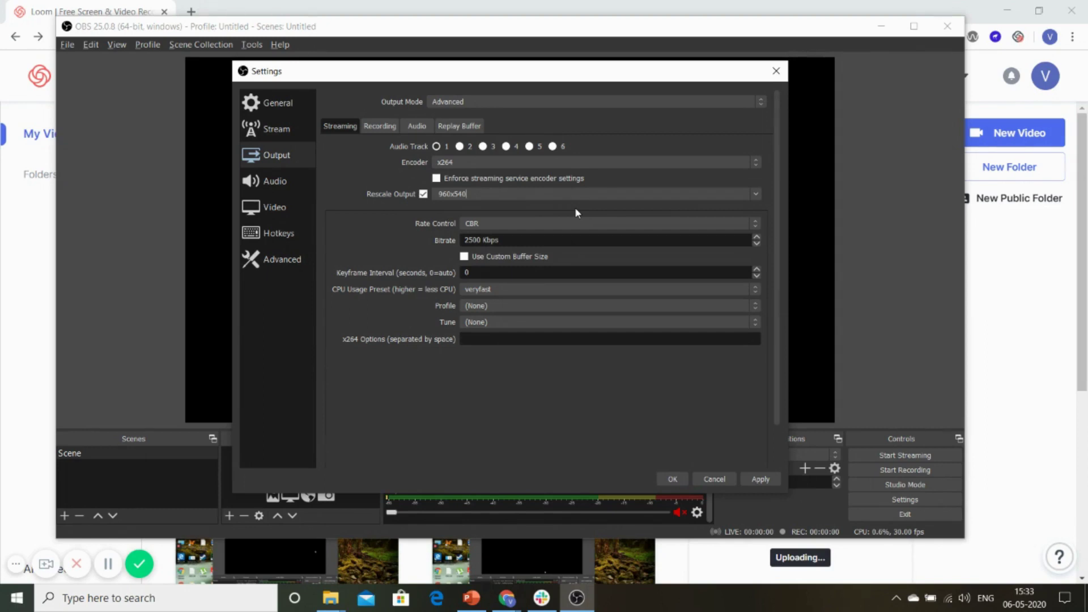
{"action": "left_click", "coordinate": [759, 195]}
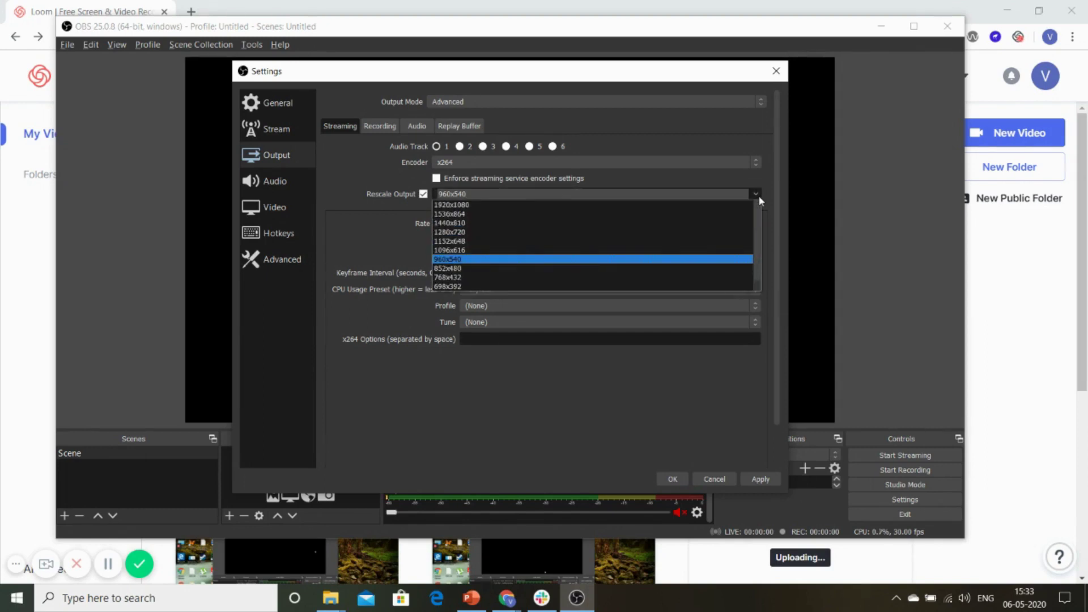
{"action": "left_click", "coordinate": [758, 195]}
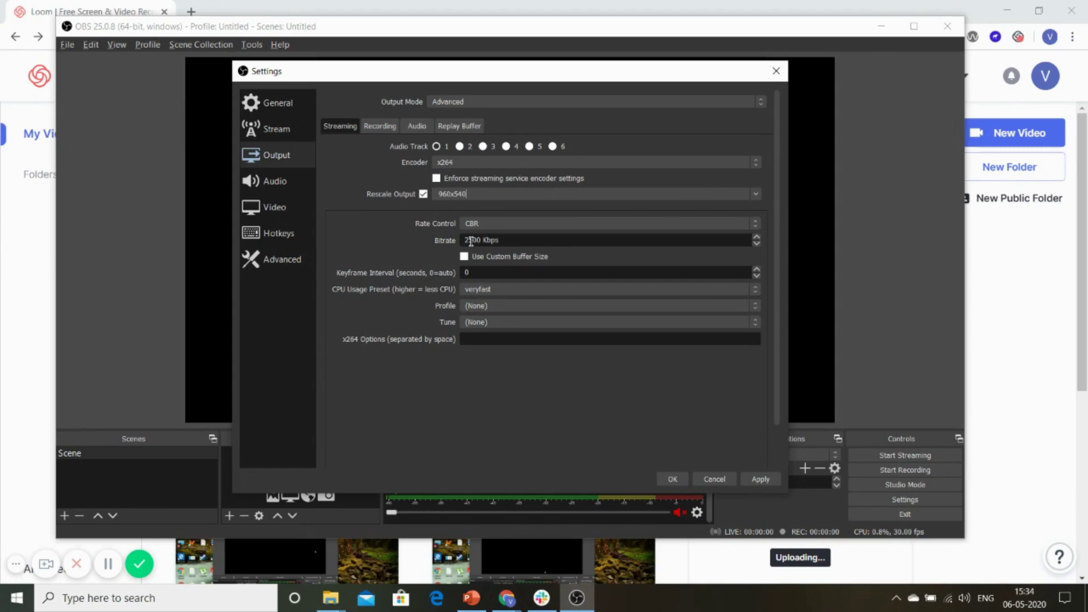
{"action": "left_click_drag", "start_coordinate": [468, 241], "coordinate": [446, 241]}
{"action": "type", "text": "1"}
Step: Apply the Advanced output changes and go to the Video settings
{"action": "left_click", "coordinate": [770, 481]}
{"action": "left_click", "coordinate": [291, 183]}
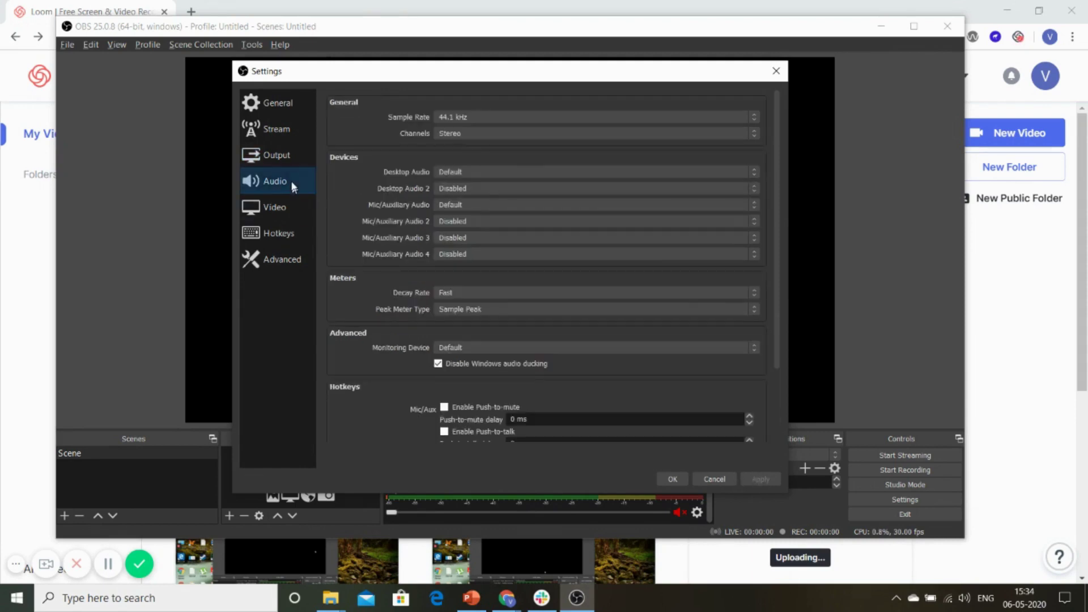
{"action": "left_click", "coordinate": [287, 215]}
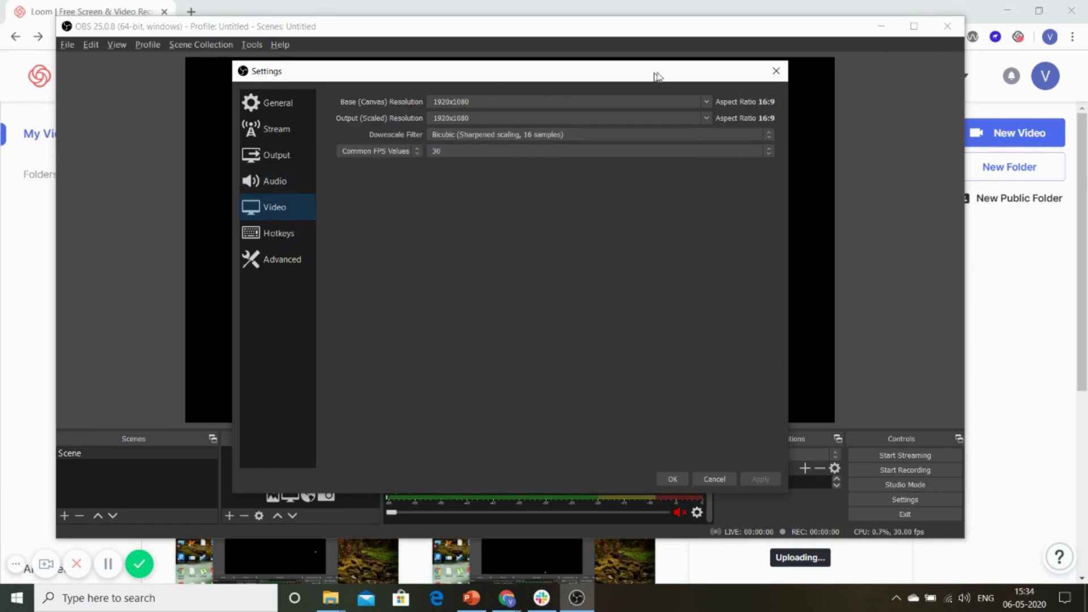
Step: Set the Base (Canvas) resolution to 1280x720 and the Output (Scaled) resolution to 960x540
{"action": "left_click", "coordinate": [707, 100]}
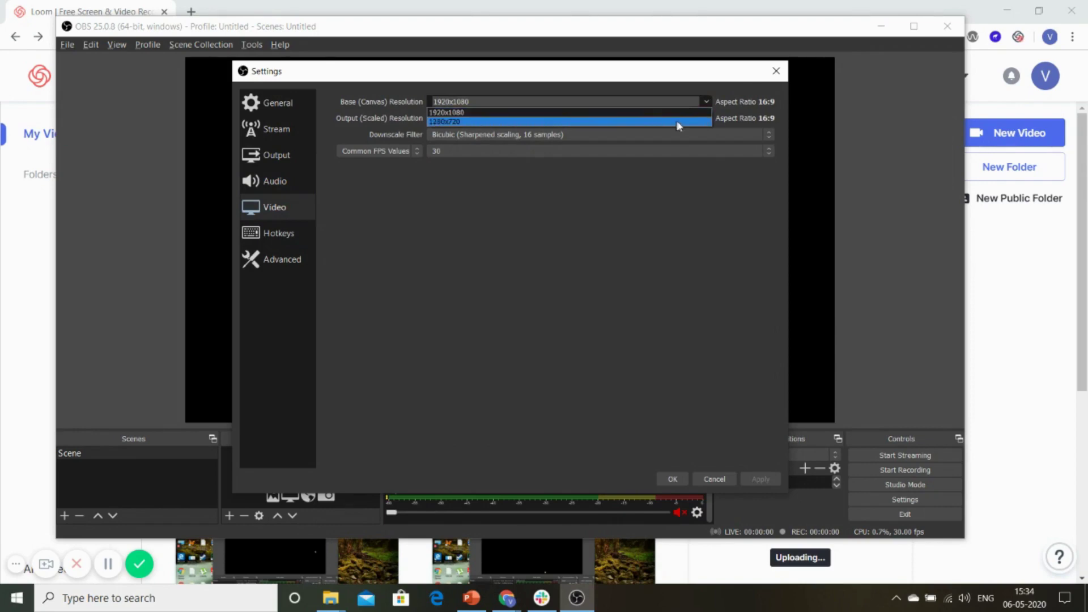
{"action": "left_click", "coordinate": [693, 121]}
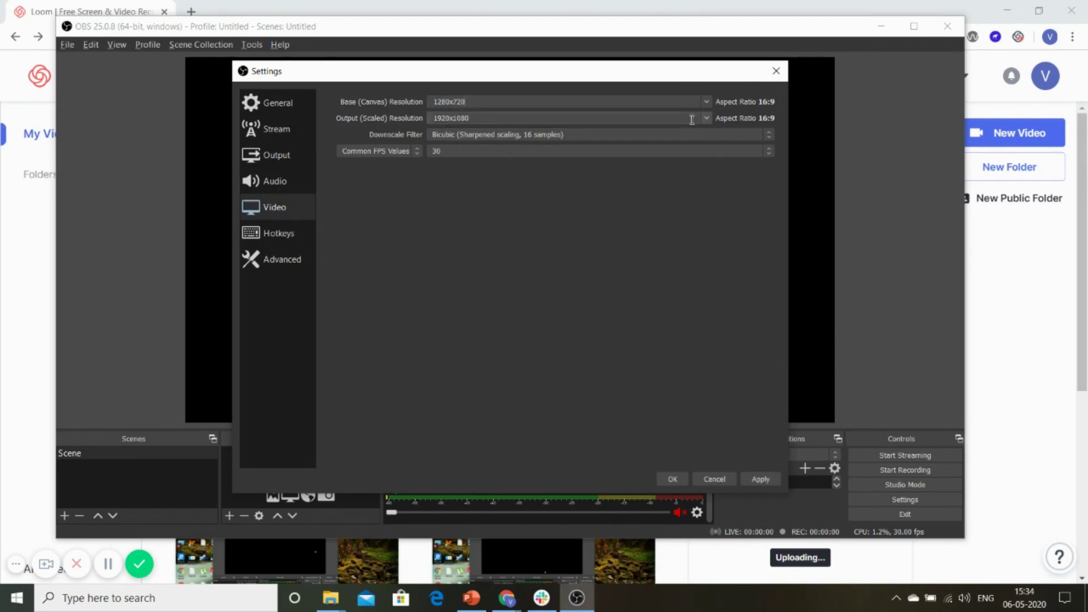
{"action": "left_click", "coordinate": [708, 120]}
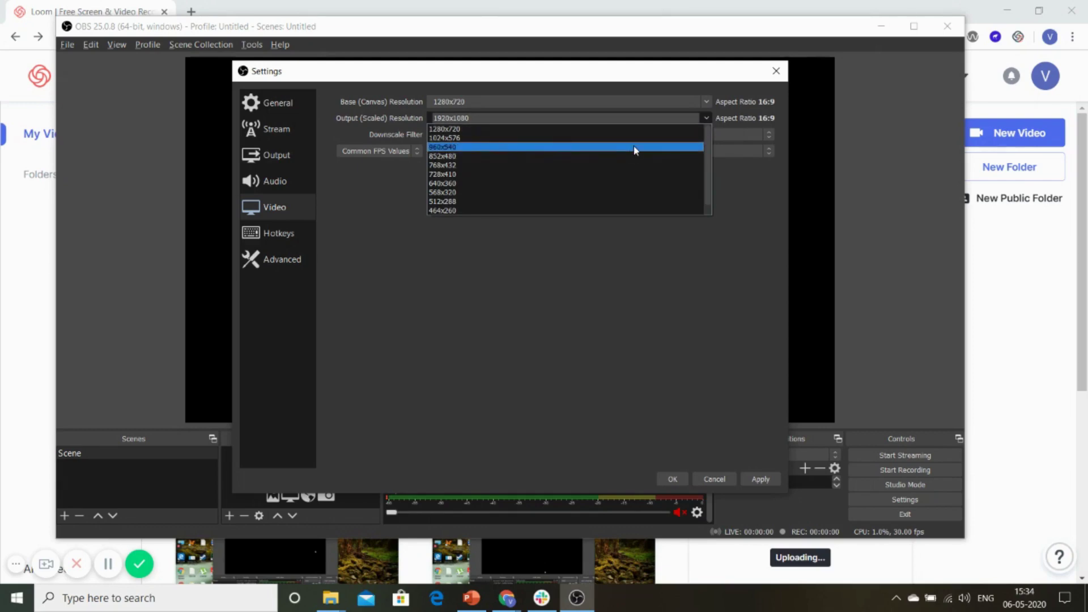
{"action": "left_click", "coordinate": [634, 147]}
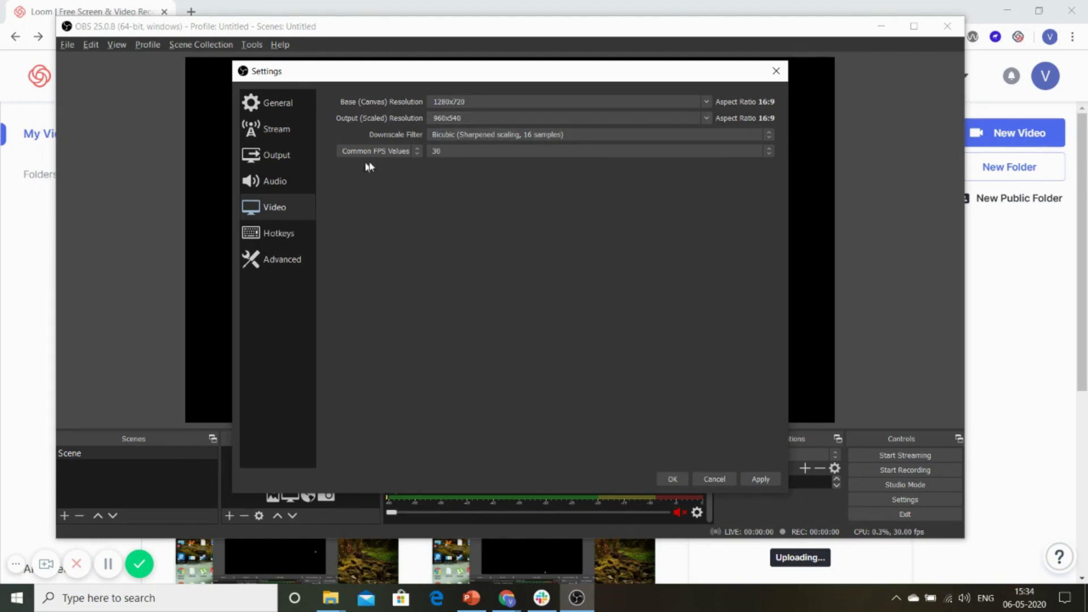
{"action": "left_click", "coordinate": [295, 248]}
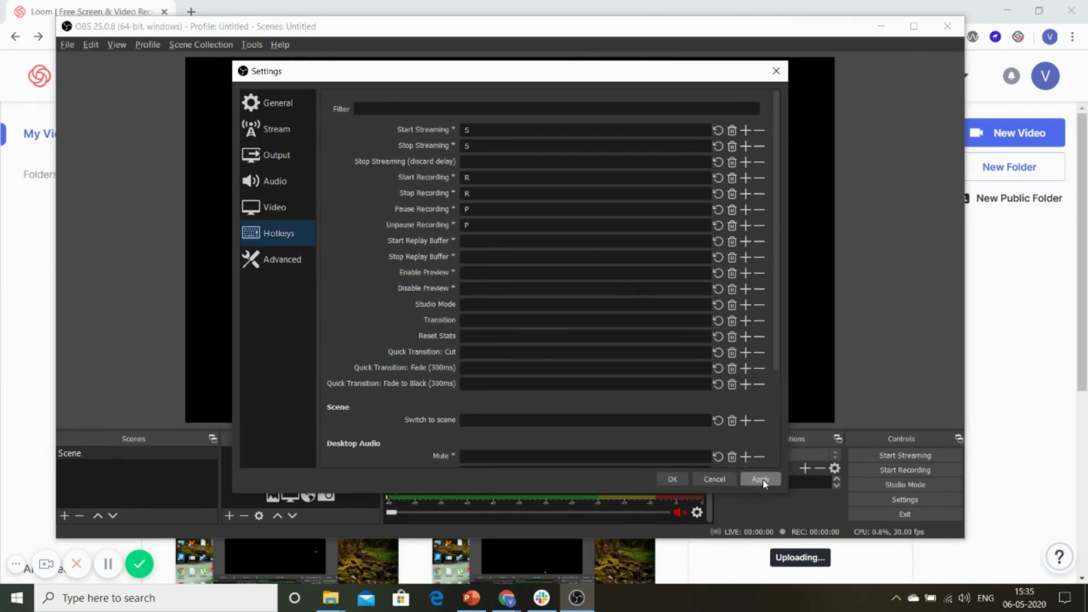
Step: Close the Settings dialog with OK, keeping all changes
{"action": "left_click", "coordinate": [669, 480]}
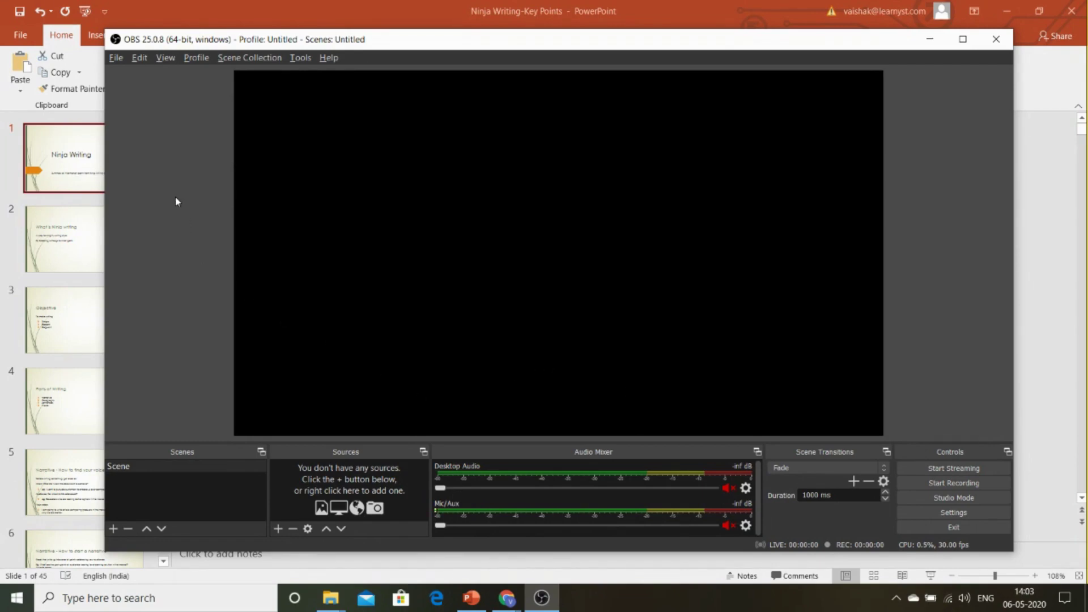
Step: Add a Display Capture source of Display 1, keeping its default name and properties
{"action": "left_click", "coordinate": [47, 150]}
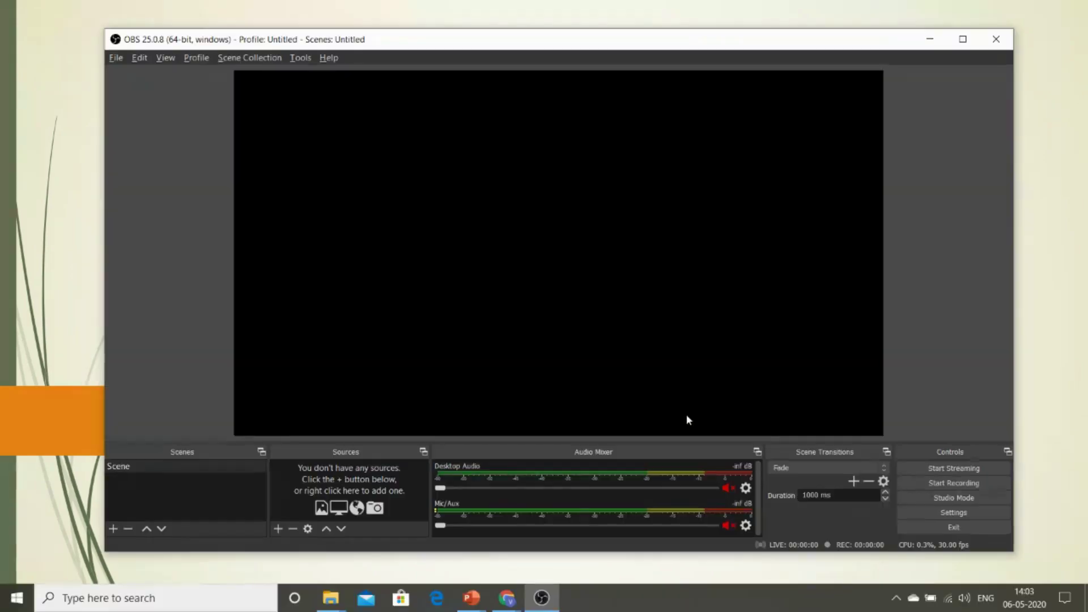
{"action": "left_click", "coordinate": [278, 528]}
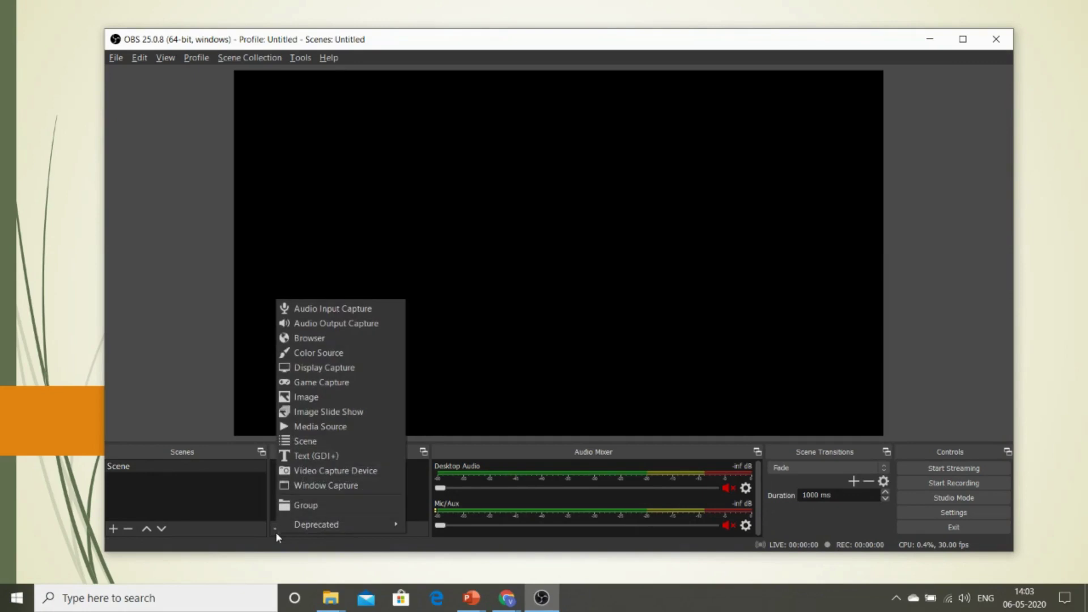
{"action": "left_click", "coordinate": [338, 369]}
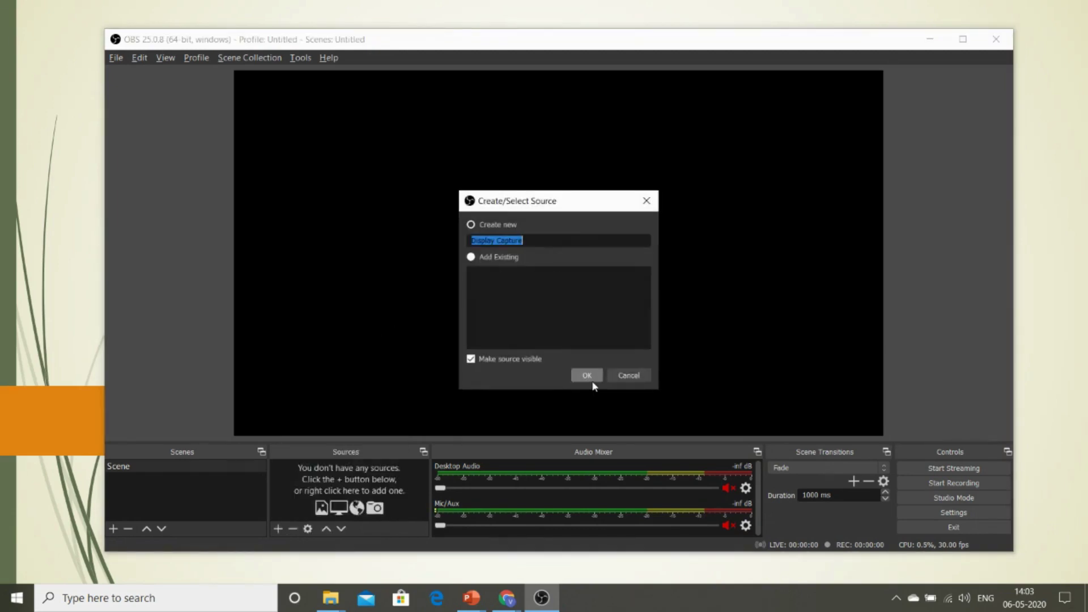
{"action": "left_click", "coordinate": [591, 379]}
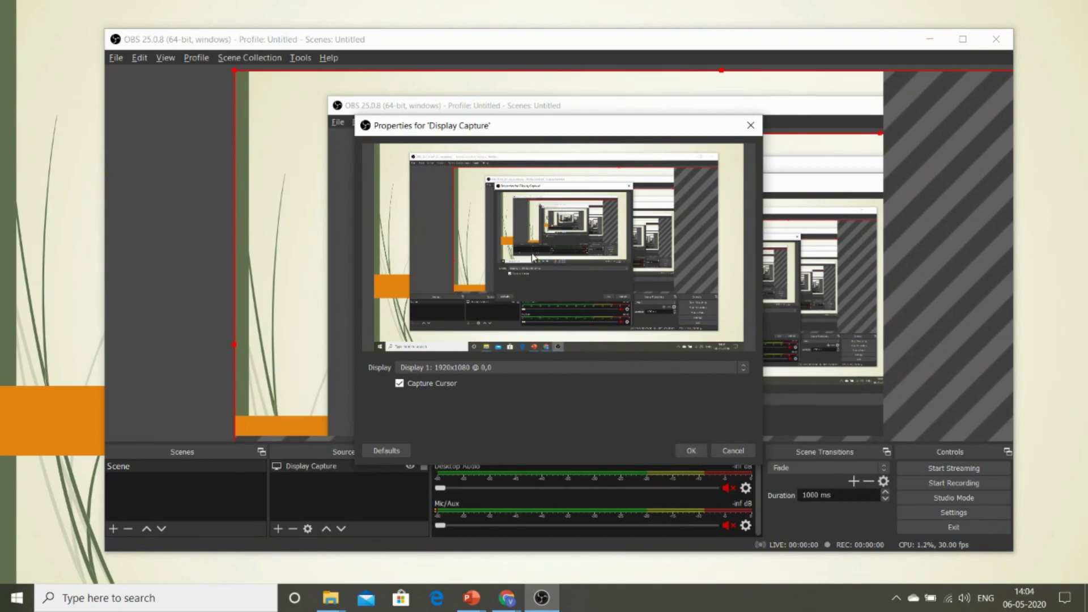
{"action": "left_click", "coordinate": [690, 452]}
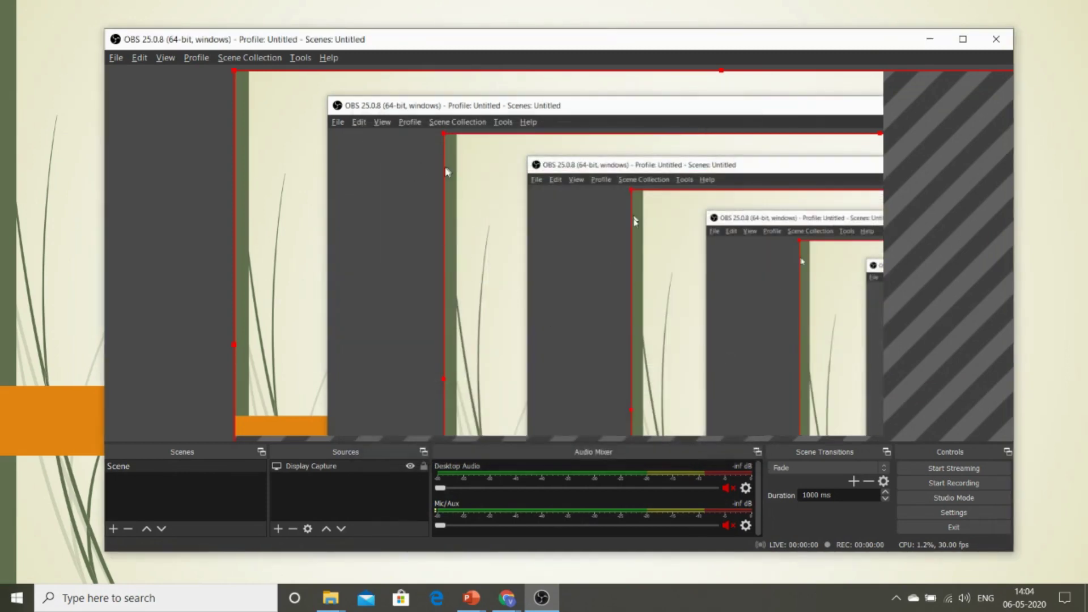
Step: Apply Transform > Fit to screen to the Display Capture source
{"action": "right_click", "coordinate": [273, 80]}
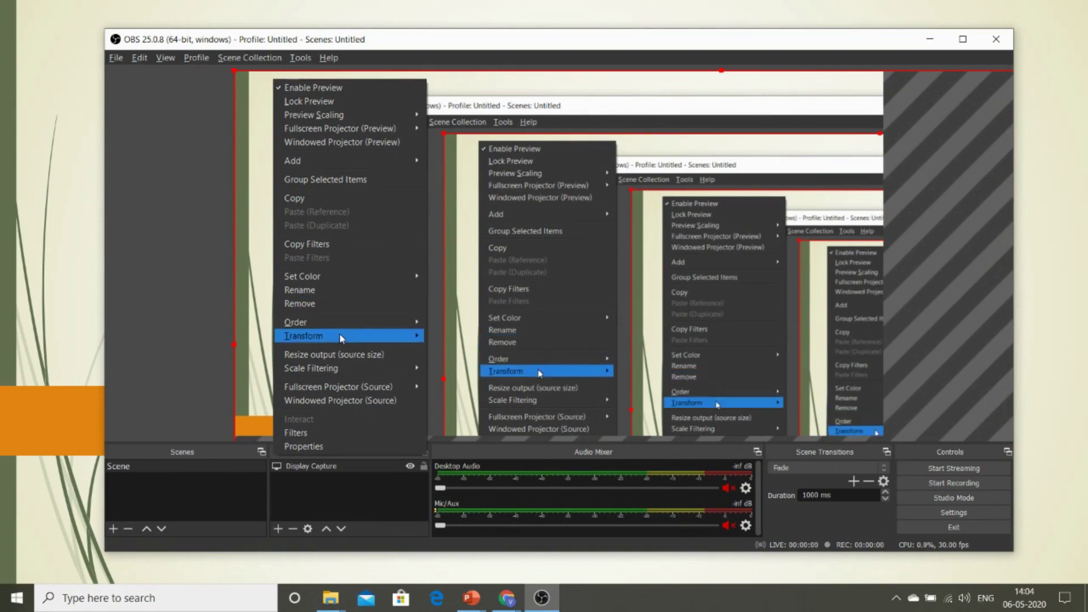
{"action": "mouse_move", "coordinate": [341, 338]}
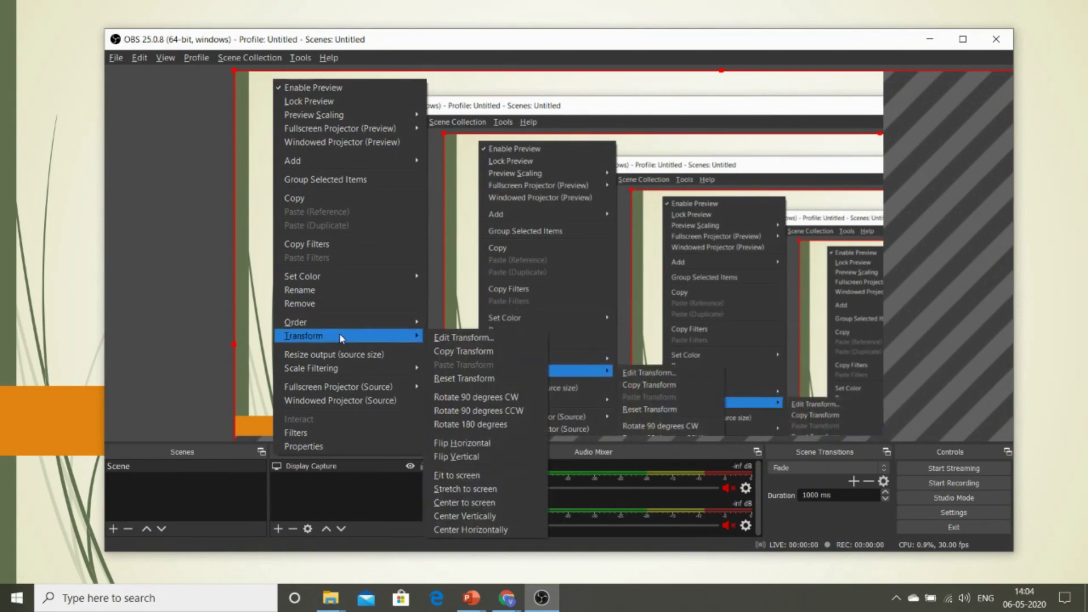
{"action": "left_click", "coordinate": [481, 475]}
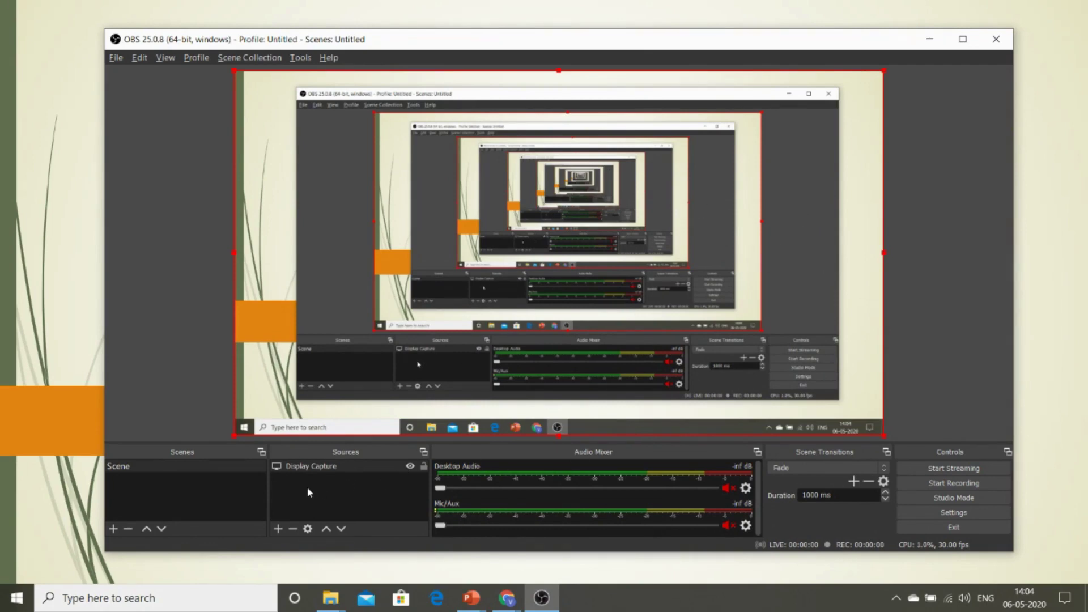
Step: Add an Audio Input Capture source using the Microphone (Realtek Audio) device
{"action": "left_click", "coordinate": [278, 528]}
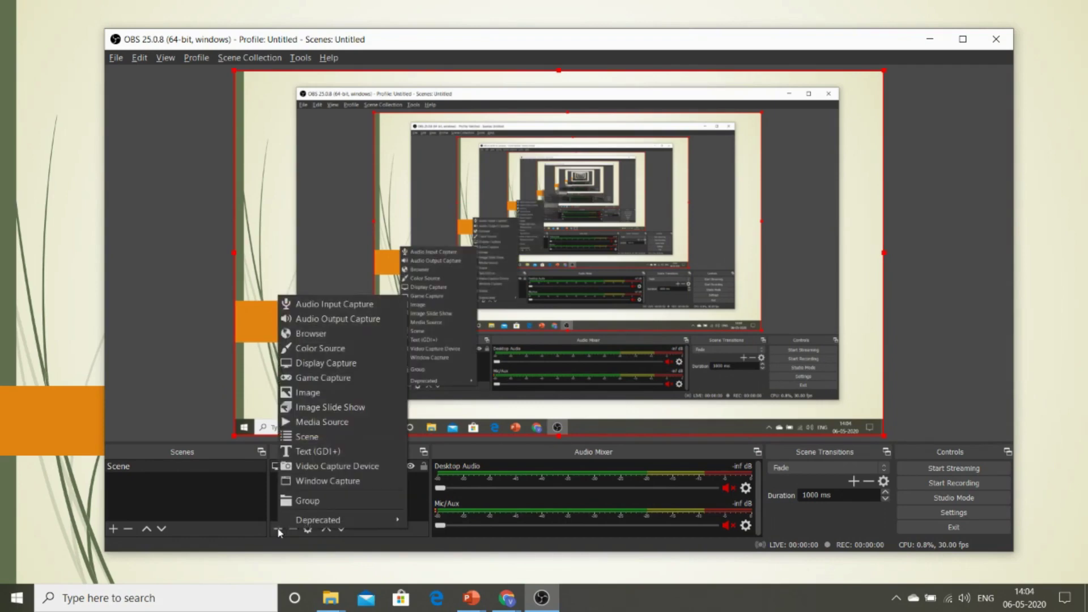
{"action": "left_click", "coordinate": [305, 306]}
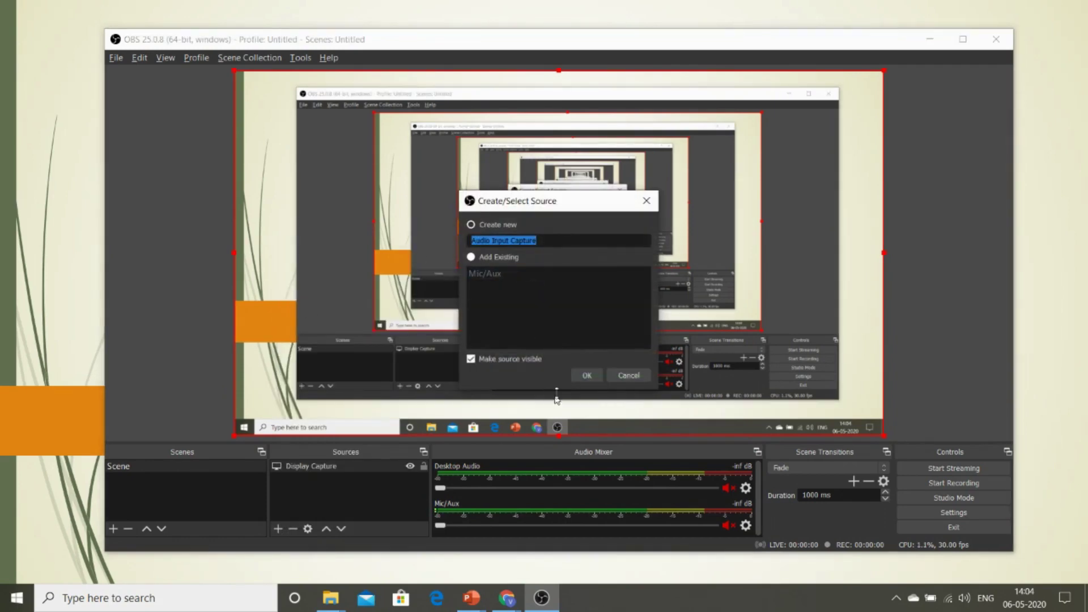
{"action": "left_click", "coordinate": [587, 378]}
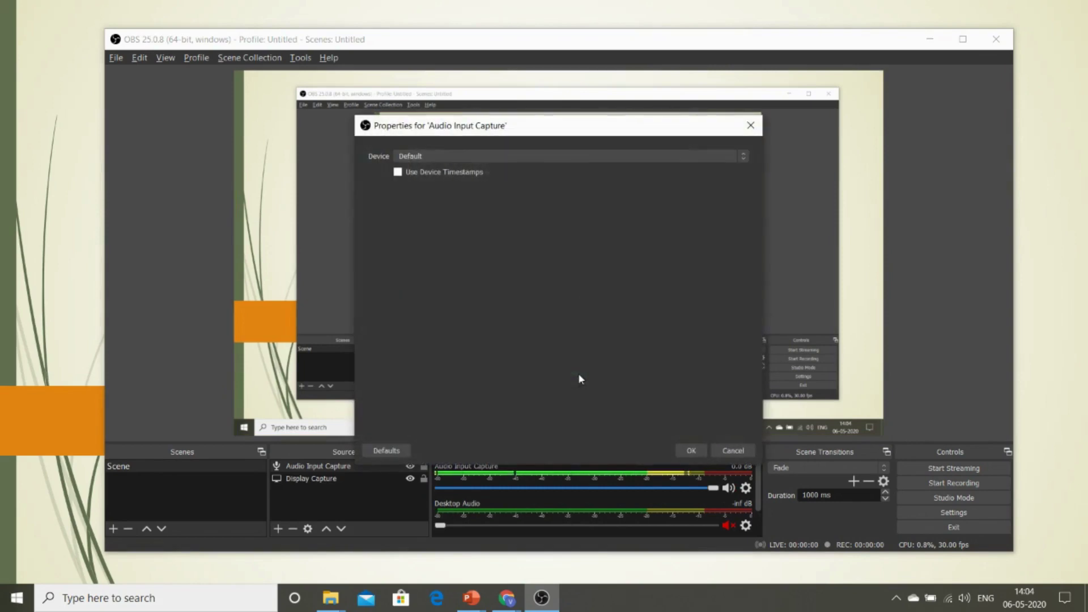
{"action": "left_click", "coordinate": [499, 158]}
{"action": "left_click", "coordinate": [483, 176]}
{"action": "left_click", "coordinate": [691, 451]}
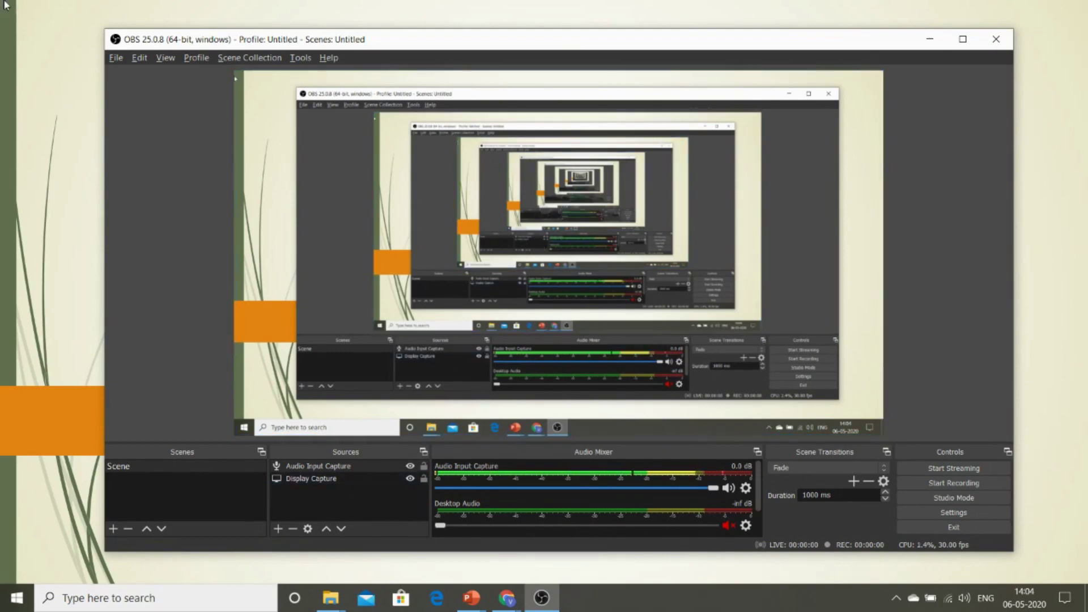
Step: Add the Integrated Webcam as a new Video Capture Device source with default settings
{"action": "left_click", "coordinate": [277, 529]}
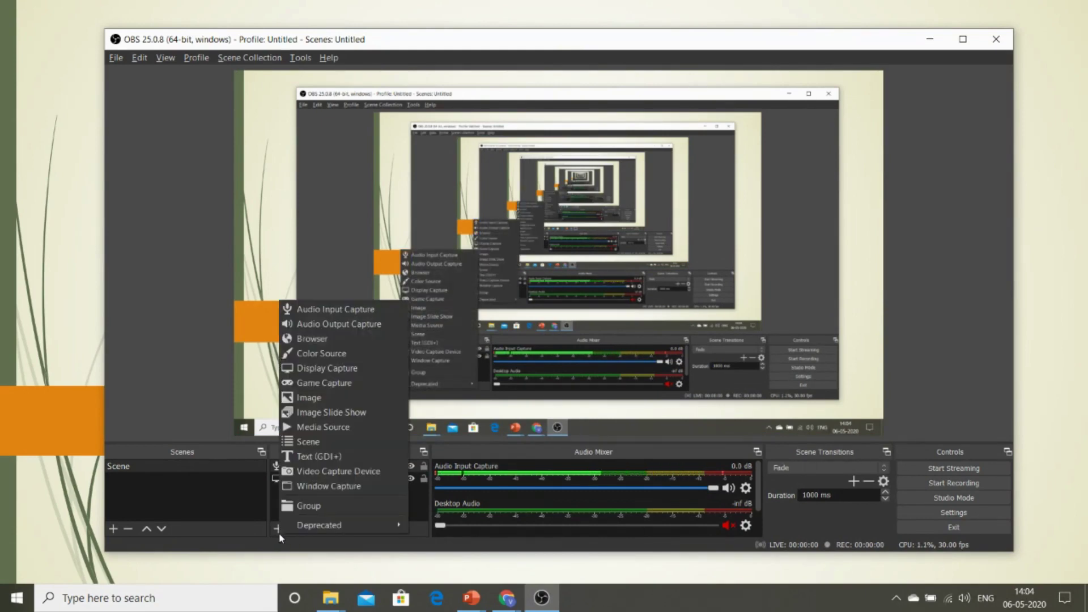
{"action": "left_click", "coordinate": [323, 477]}
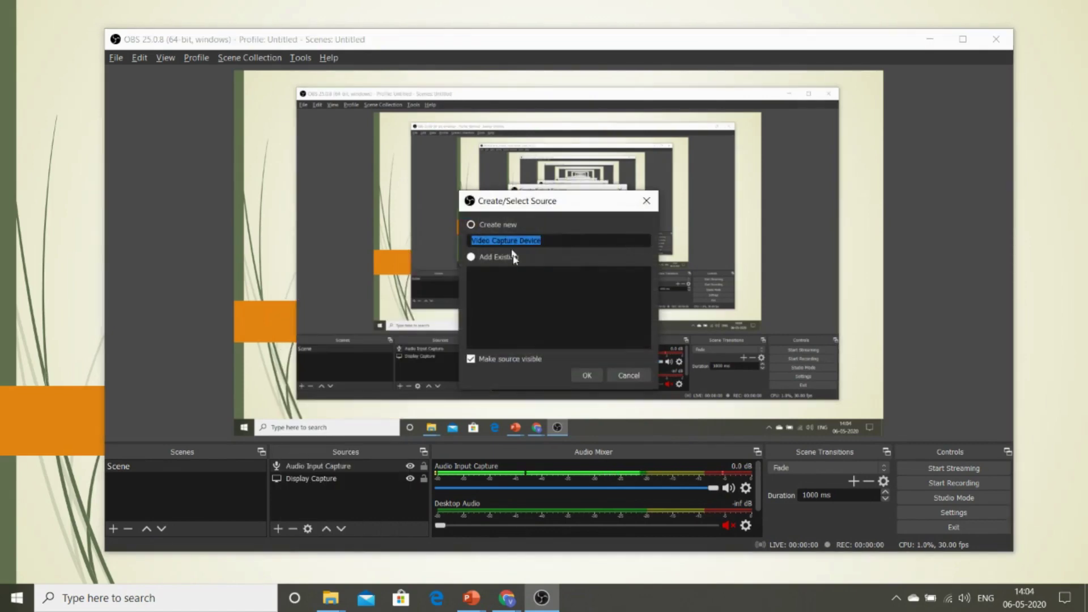
{"action": "left_click", "coordinate": [581, 379]}
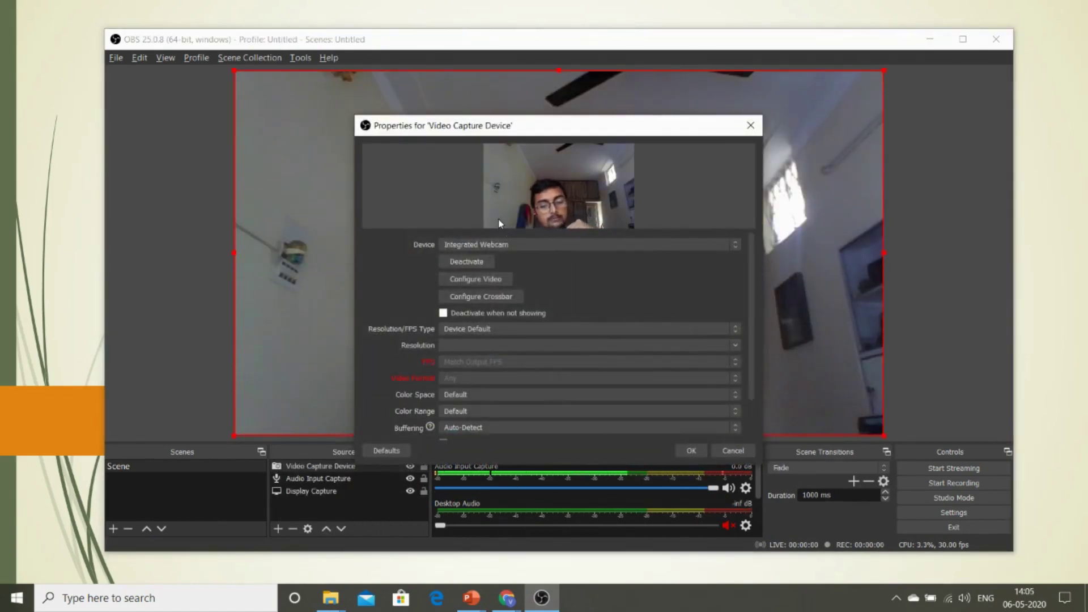
{"action": "left_click", "coordinate": [691, 451]}
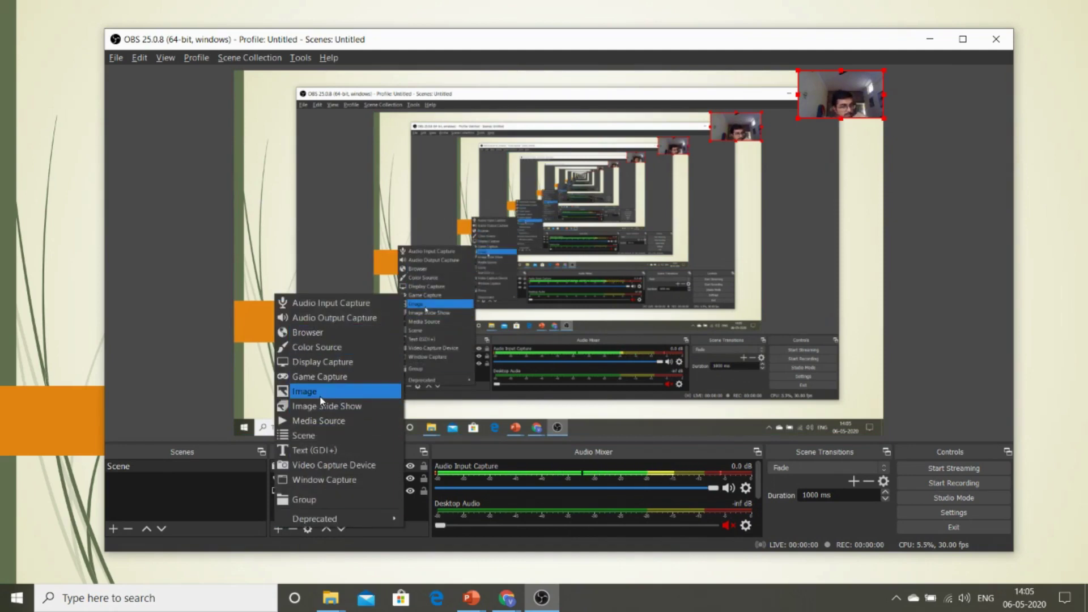
{"action": "left_click", "coordinate": [305, 391]}
Step: Create an Image source from The Ninja Writer Academy logo in Downloads and shrink it
{"action": "left_click", "coordinate": [589, 377]}
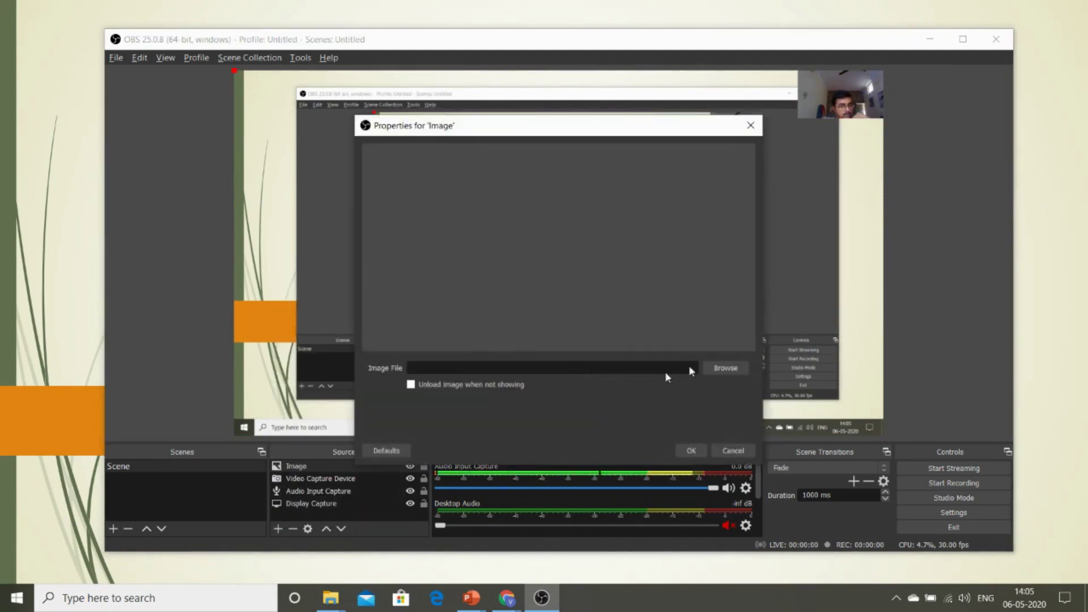
{"action": "left_click", "coordinate": [726, 369]}
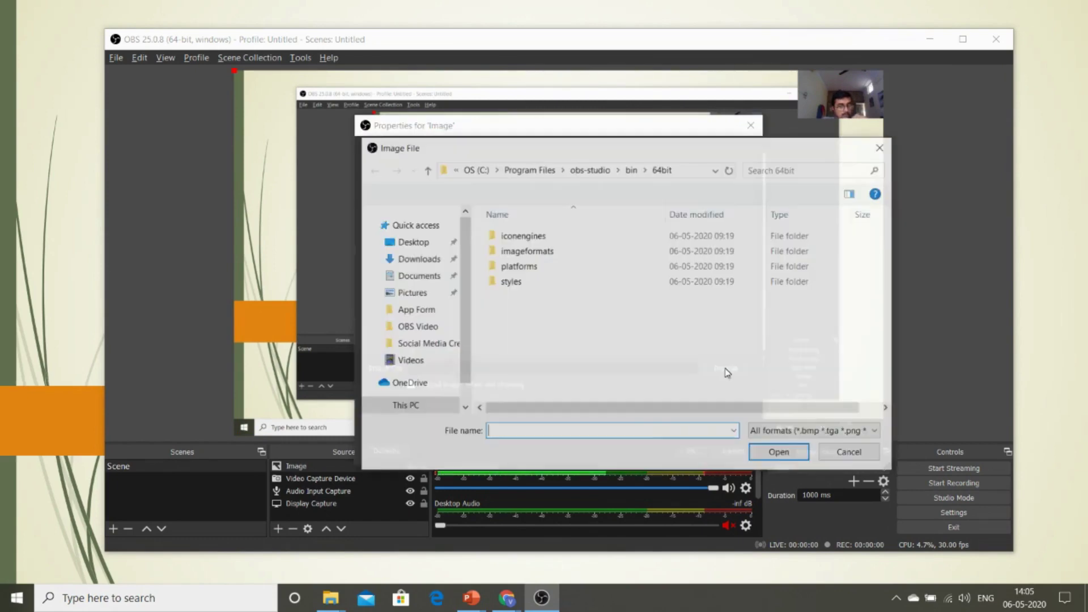
{"action": "left_click", "coordinate": [419, 287]}
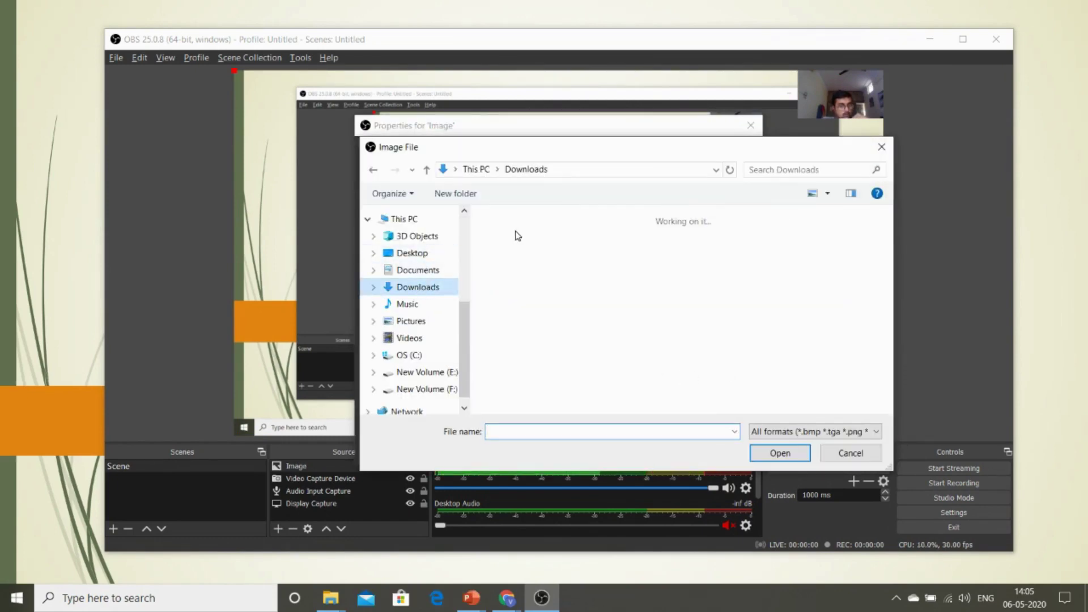
{"action": "left_click", "coordinate": [535, 275]}
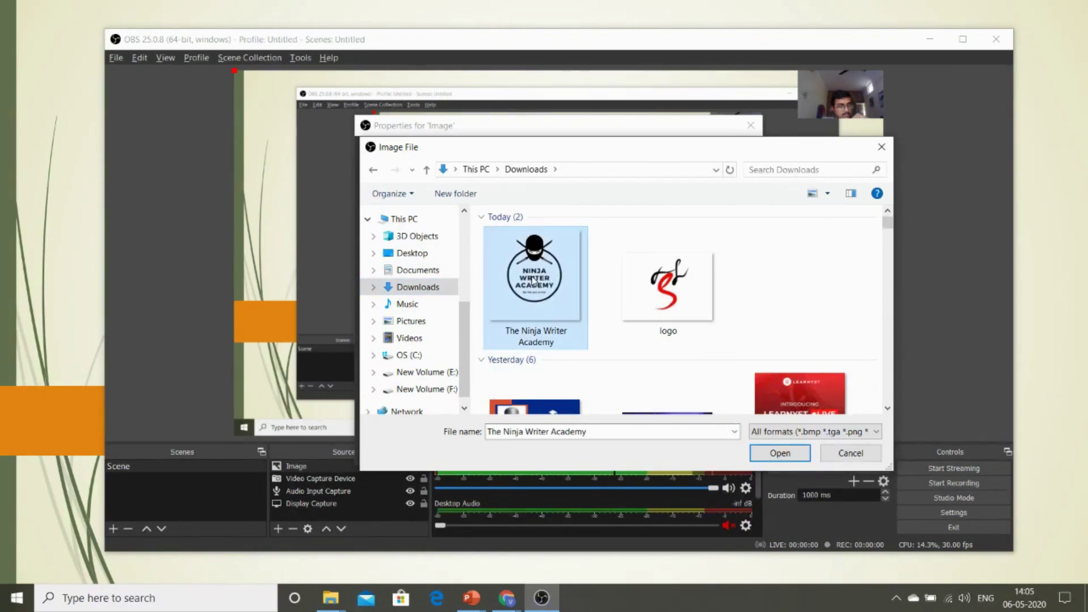
{"action": "left_click", "coordinate": [785, 458]}
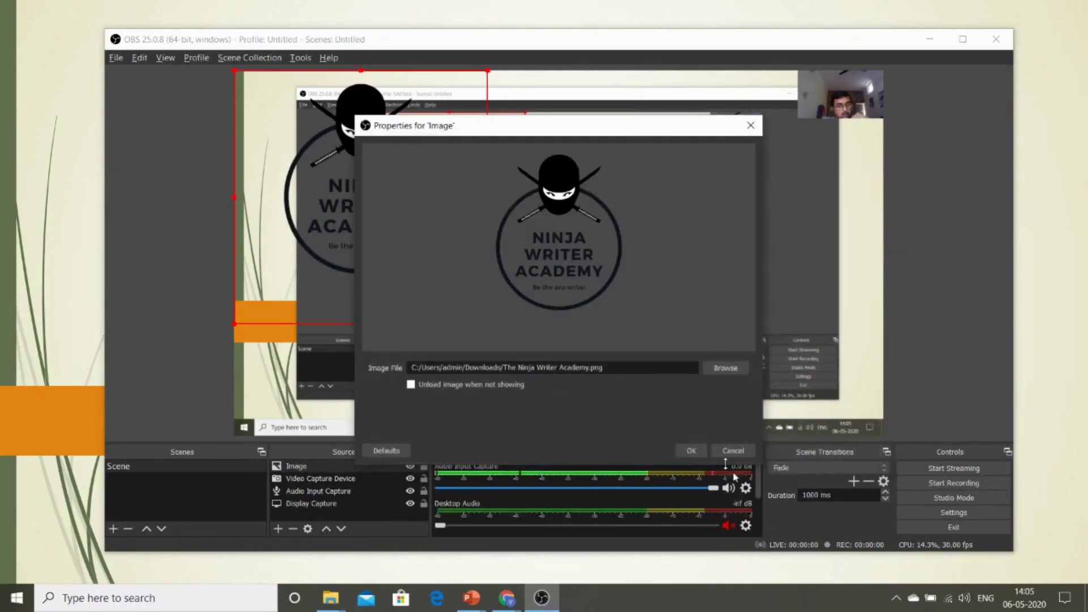
{"action": "left_click", "coordinate": [697, 450]}
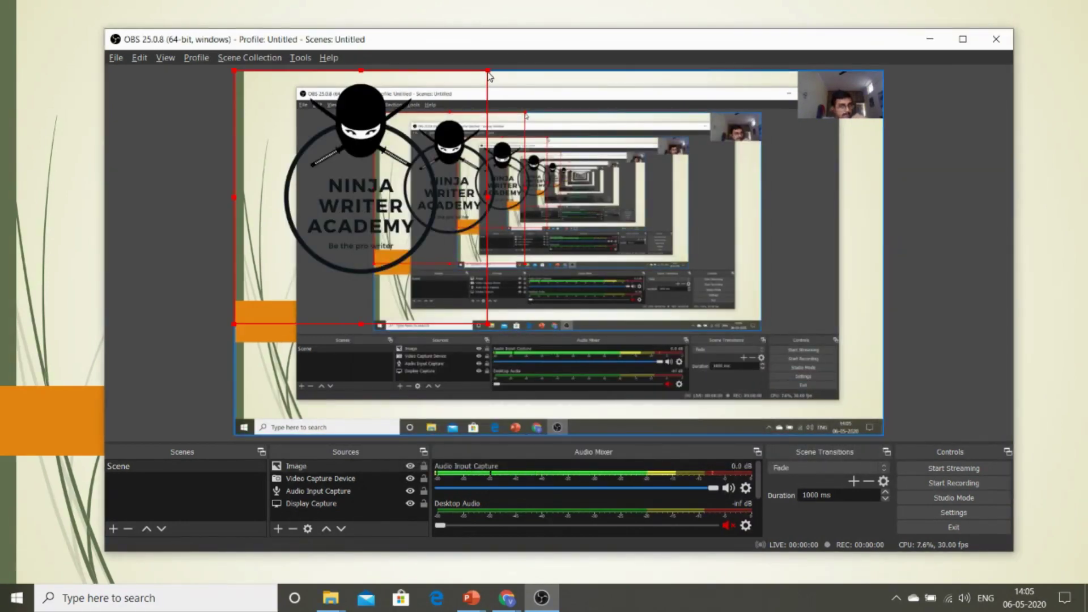
{"action": "left_click_drag", "start_coordinate": [488, 72], "coordinate": [322, 236]}
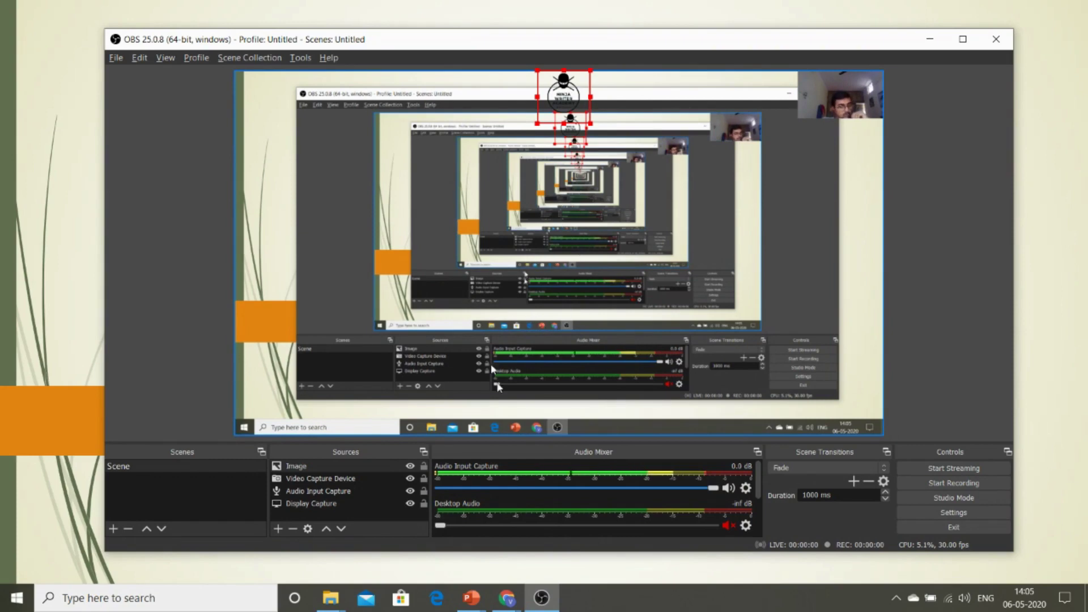
Step: Unmute Desktop Audio and turn on Studio Mode for side-by-side Preview and Program
{"action": "left_click", "coordinate": [729, 525]}
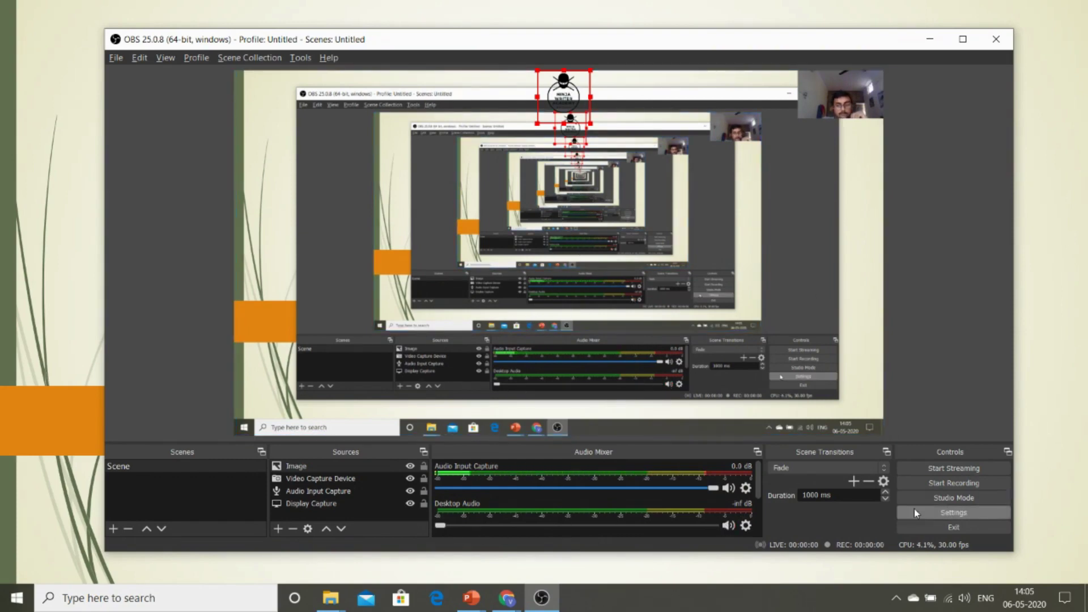
{"action": "left_click", "coordinate": [965, 501]}
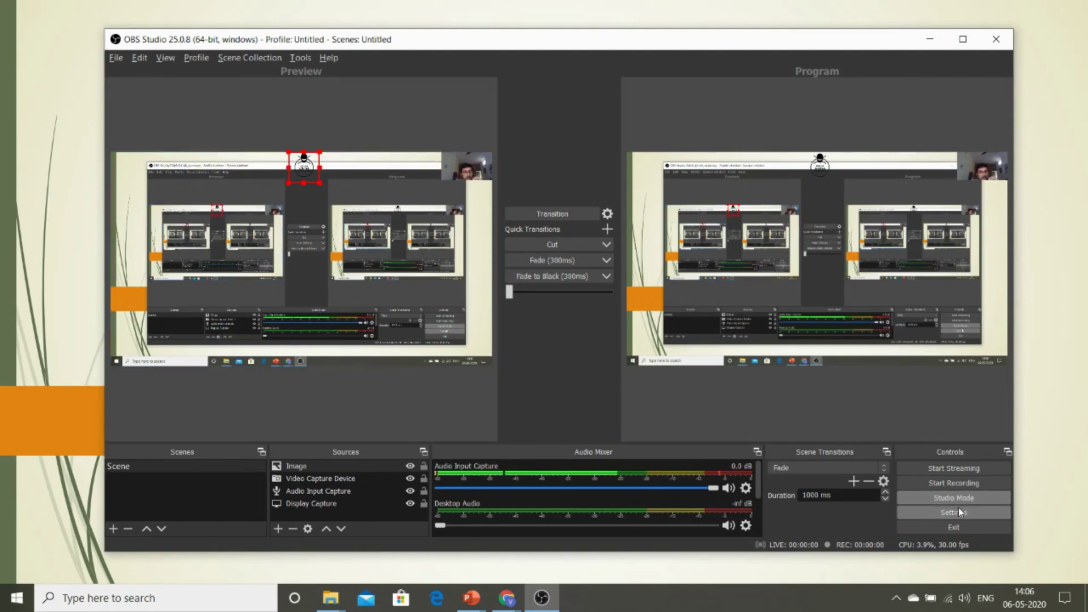
{"action": "left_click", "coordinate": [935, 510]}
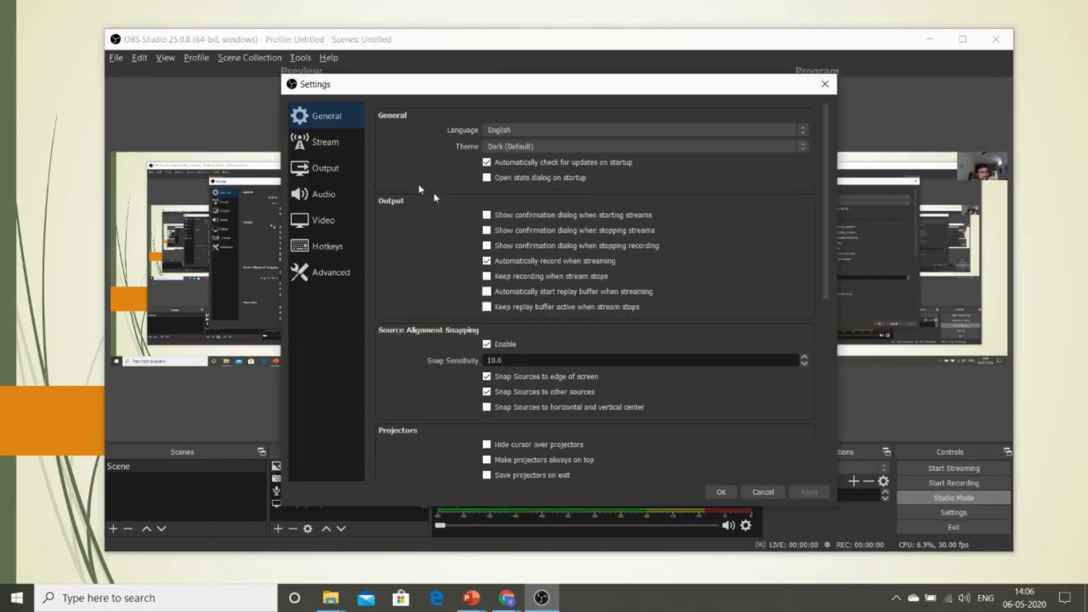
Step: Show the Stream page of Settings with its Service, Server and Stream Key fields
{"action": "left_click", "coordinate": [326, 145]}
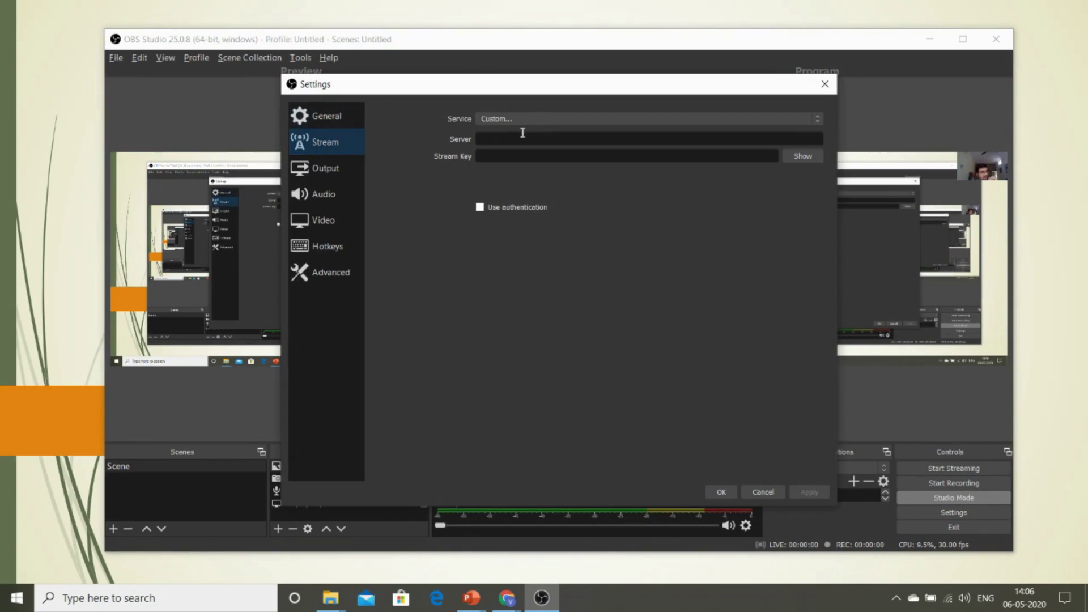